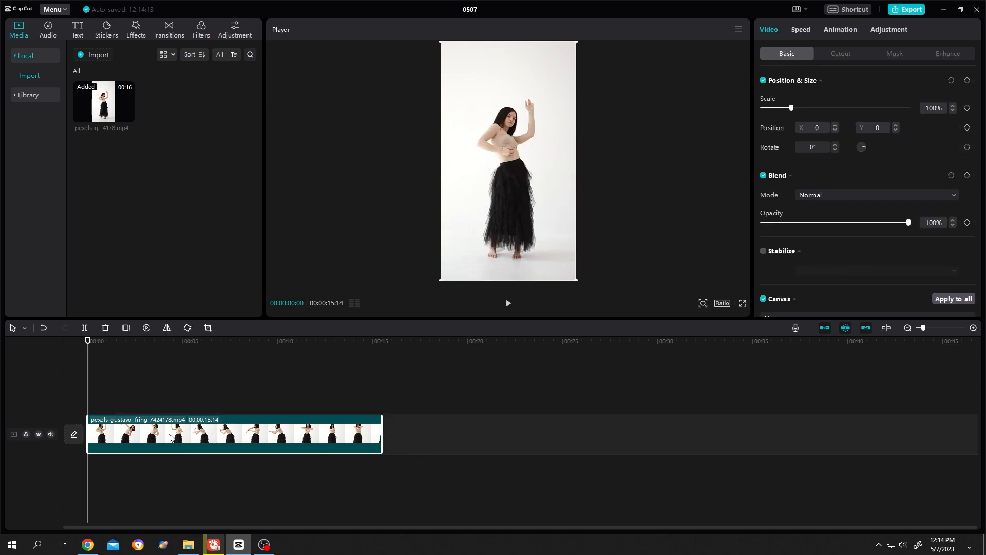
- Duplicate the dancer clip onto a second track above the original
{"action": "key", "text": "ctrl+d"}
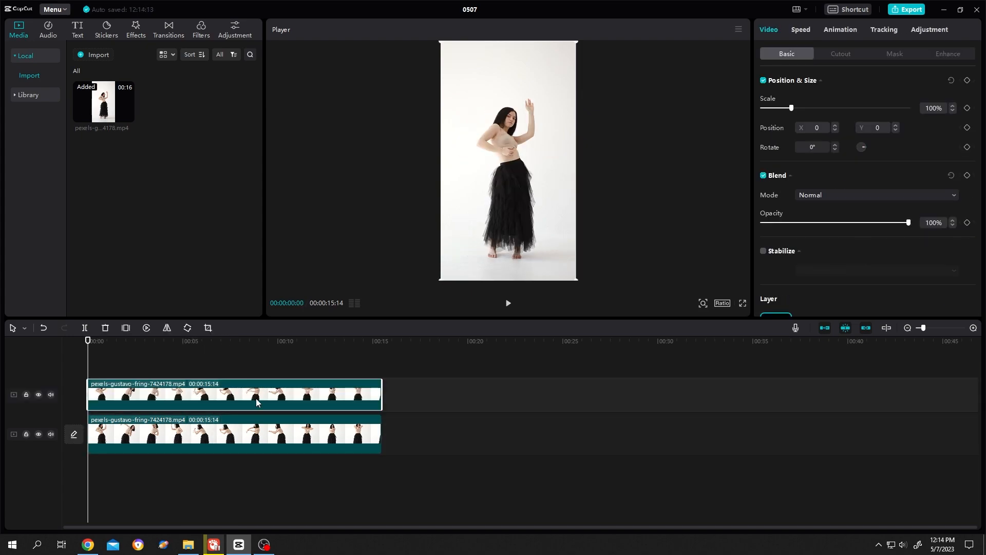
- Run Auto cutout on the top copy and hide the original bottom track so she shows on black
{"action": "left_click", "coordinate": [845, 54]}
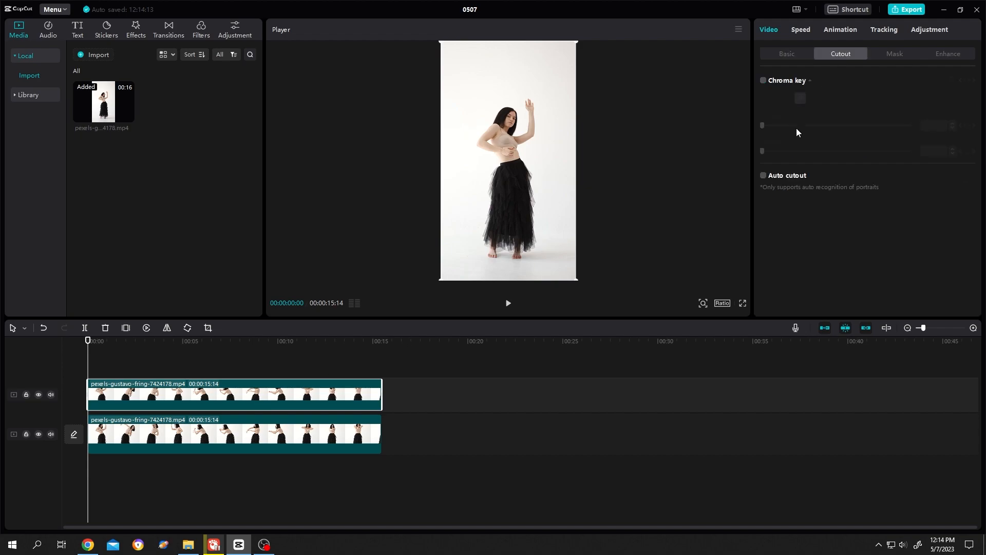
{"action": "left_click", "coordinate": [763, 177]}
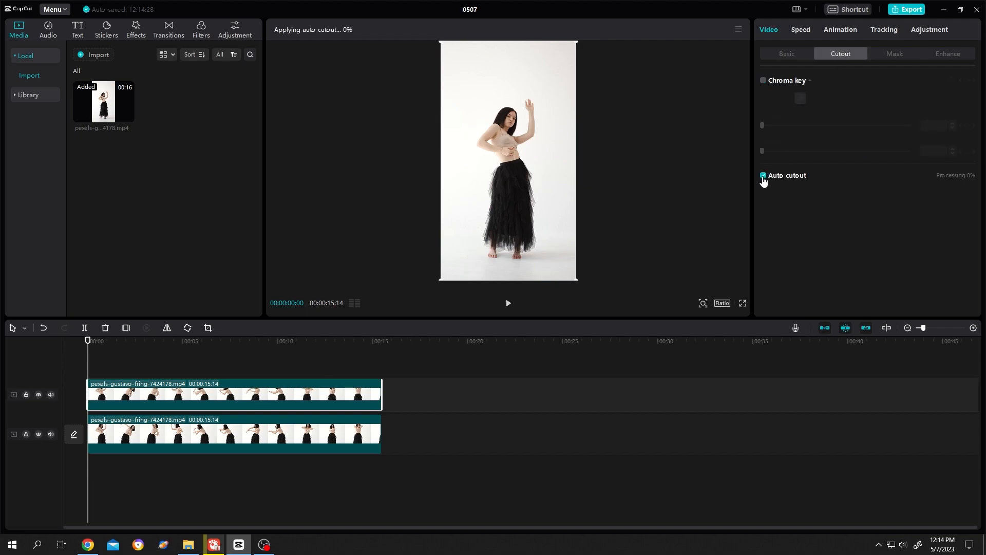
{"action": "left_click", "coordinate": [39, 434]}
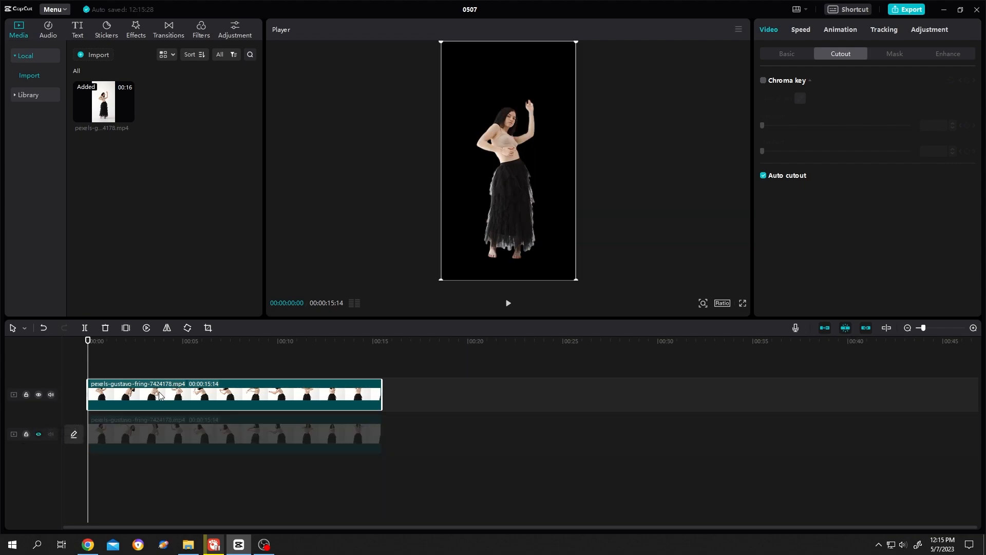
- Paste a third copy of the cut-out clip, unhide the bottom track, hide the top copy and select the middle one
{"action": "key", "text": "ctrl+c"}
{"action": "key", "text": "ctrl+v"}
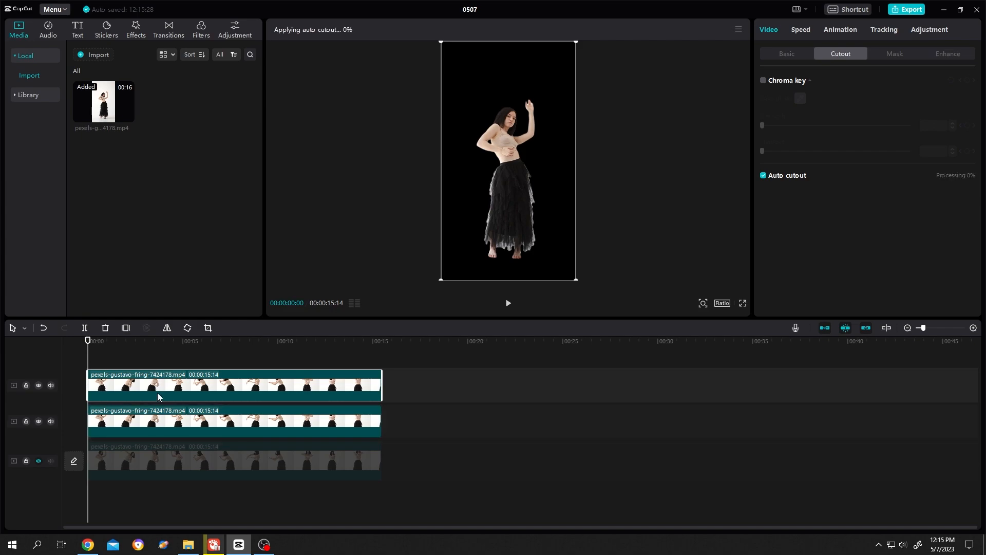
{"action": "left_click", "coordinate": [41, 462]}
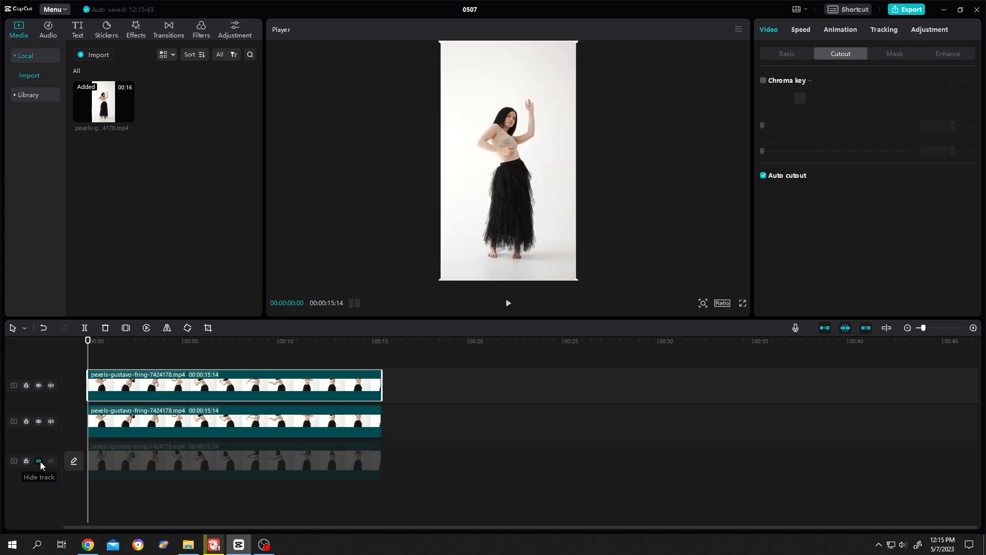
{"action": "left_click", "coordinate": [36, 385]}
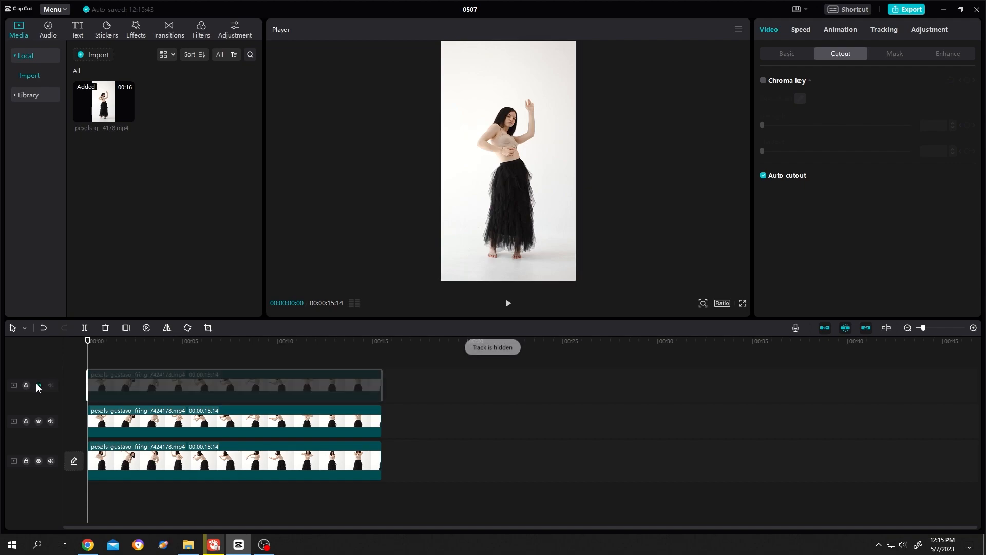
{"action": "left_click", "coordinate": [217, 424]}
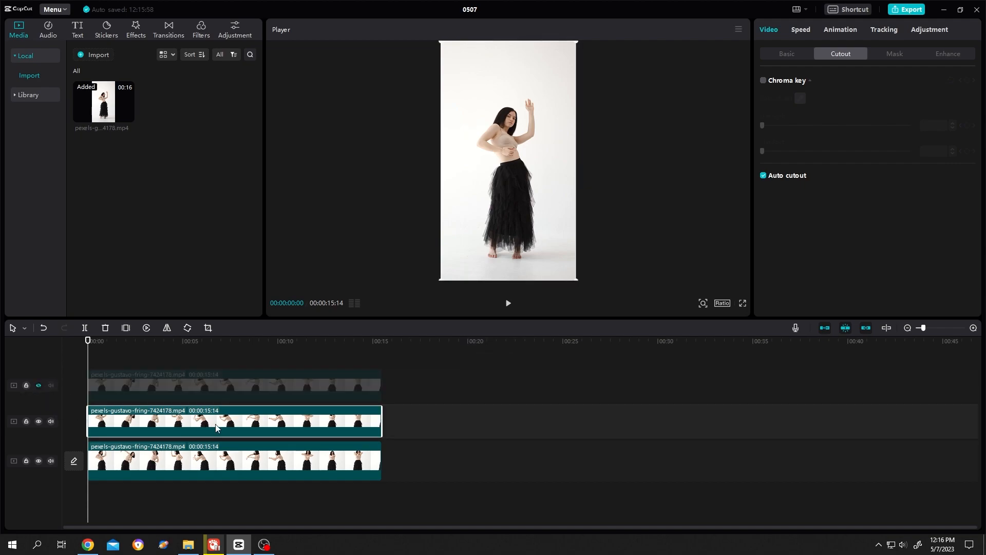
- In Adjustment, set the middle copy's Highlight and Shadow to -50
{"action": "left_click", "coordinate": [930, 29]}
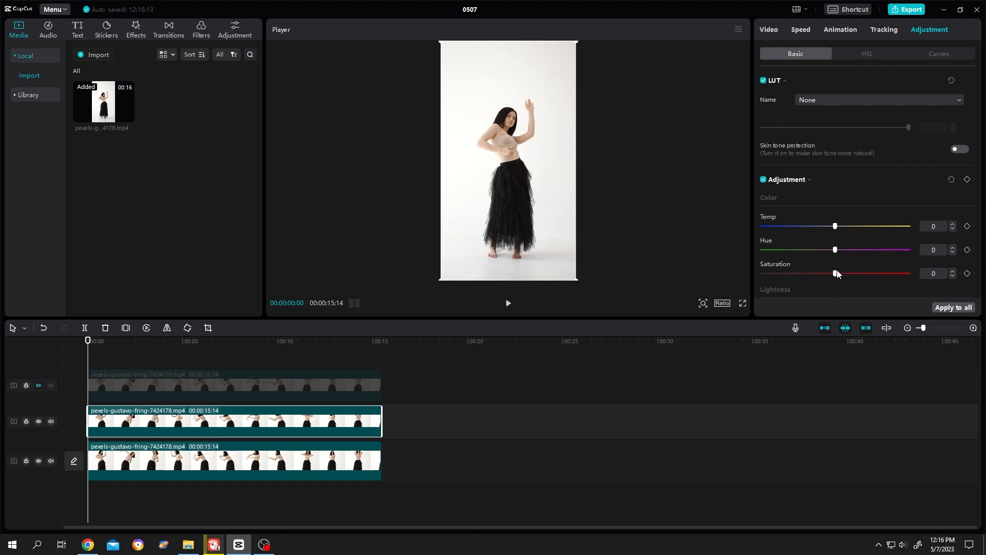
{"action": "scroll", "coordinate": [837, 274], "scroll_direction": "down", "scroll_amount": 1}
{"action": "scroll", "coordinate": [838, 274], "scroll_direction": "down", "scroll_amount": 4}
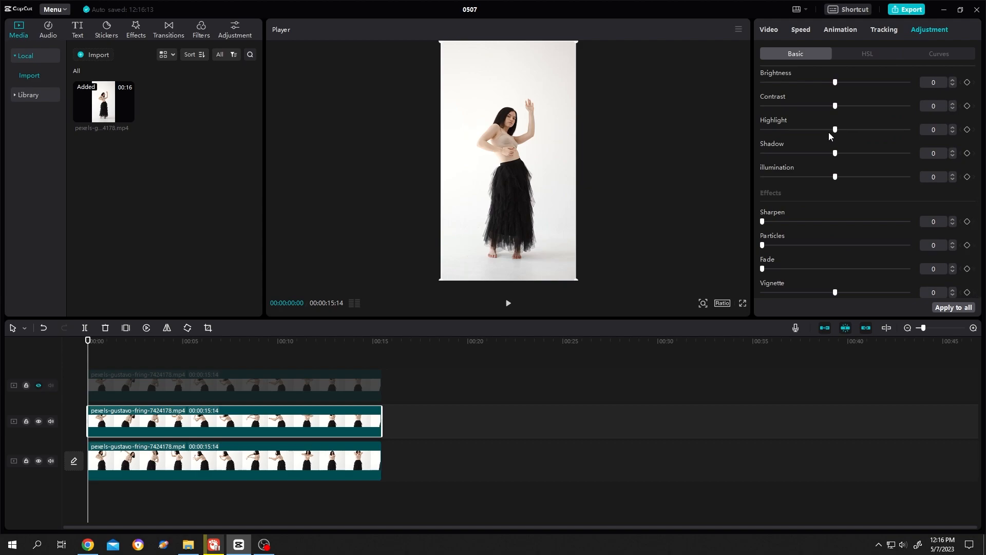
{"action": "left_click", "coordinate": [762, 129]}
{"action": "left_click", "coordinate": [762, 153]}
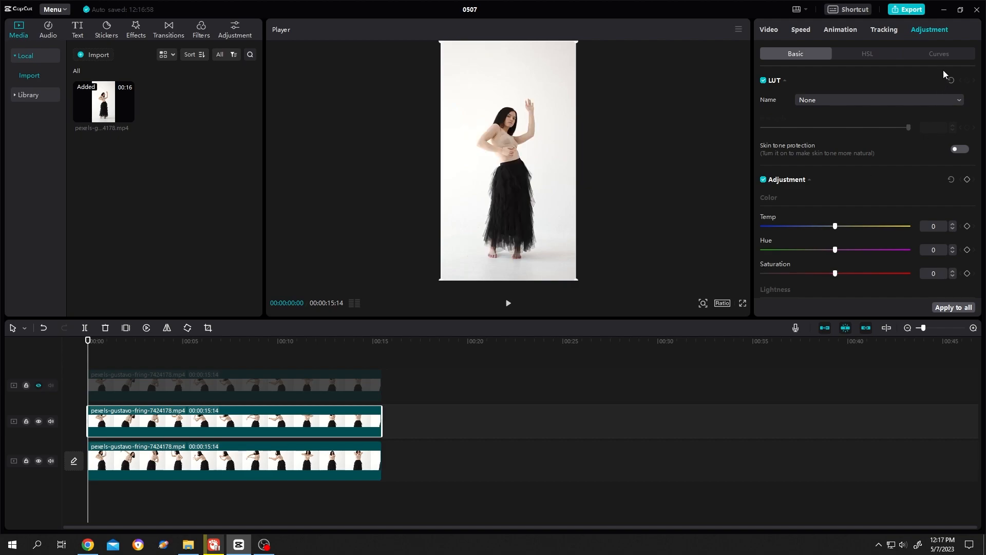
- Drag the Brightness curve's bottom-left point to the bottom-right, turning the dancer into a black silhouette
{"action": "left_click", "coordinate": [945, 54]}
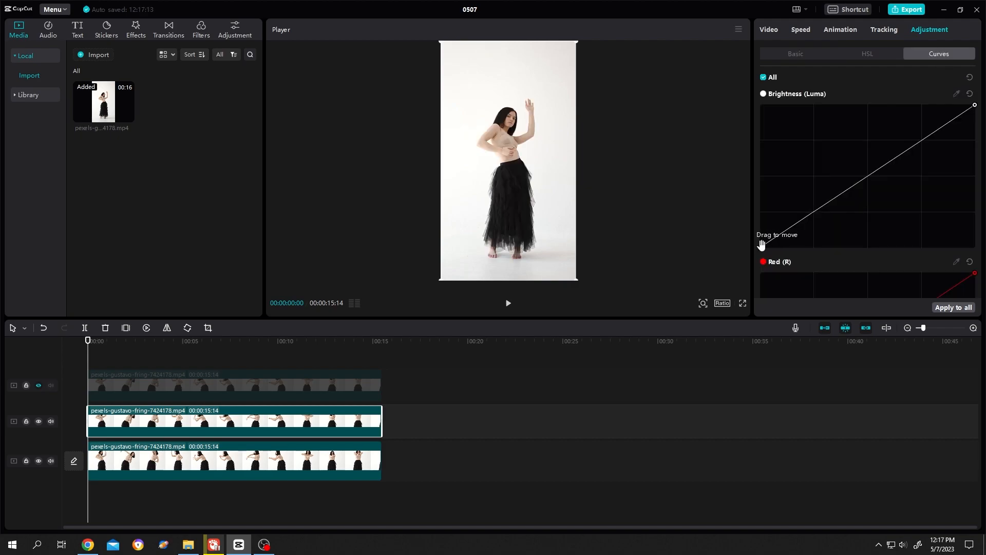
{"action": "left_click_drag", "start_coordinate": [761, 246], "coordinate": [972, 247]}
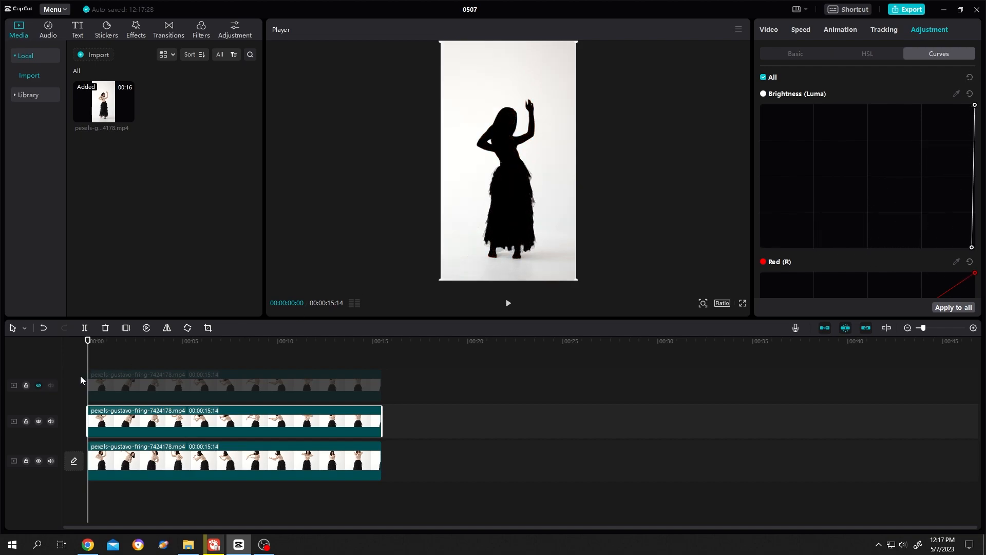
- Unhide the top cut-out copy and lock its track
{"action": "left_click", "coordinate": [38, 385]}
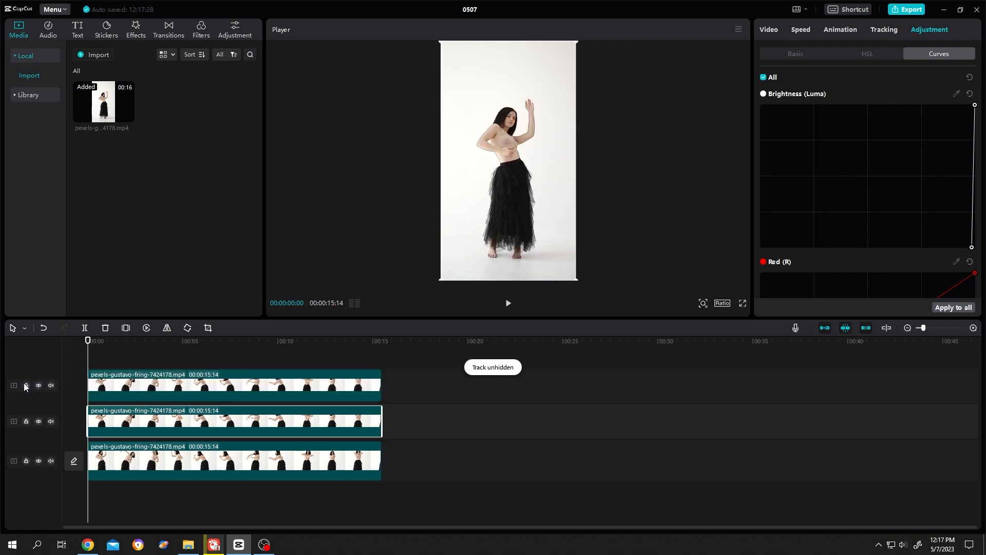
{"action": "left_click", "coordinate": [26, 385]}
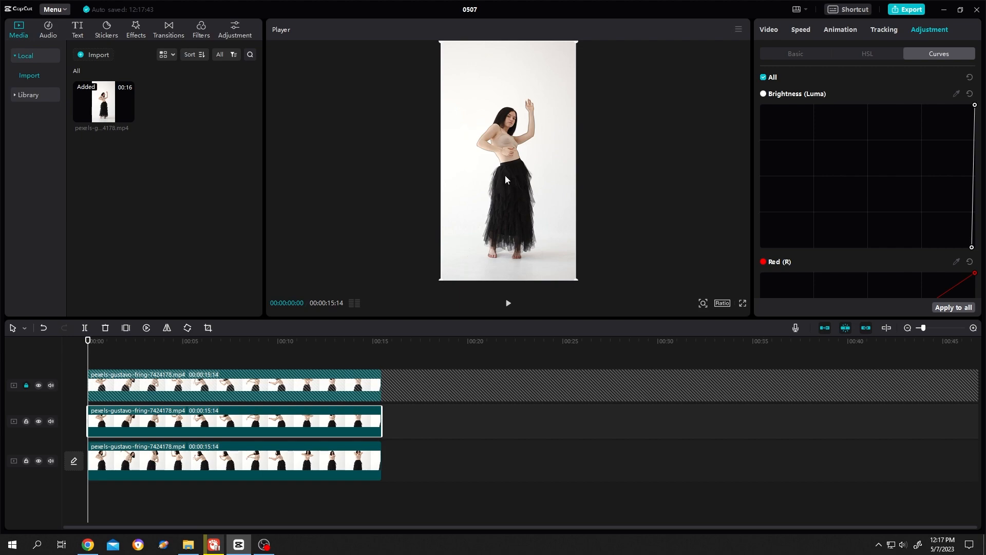
- Offset the silhouette to about X 24, Y -12 and lower its opacity to 56%, zooming in to check
{"action": "left_click_drag", "start_coordinate": [519, 178], "coordinate": [522, 176]}
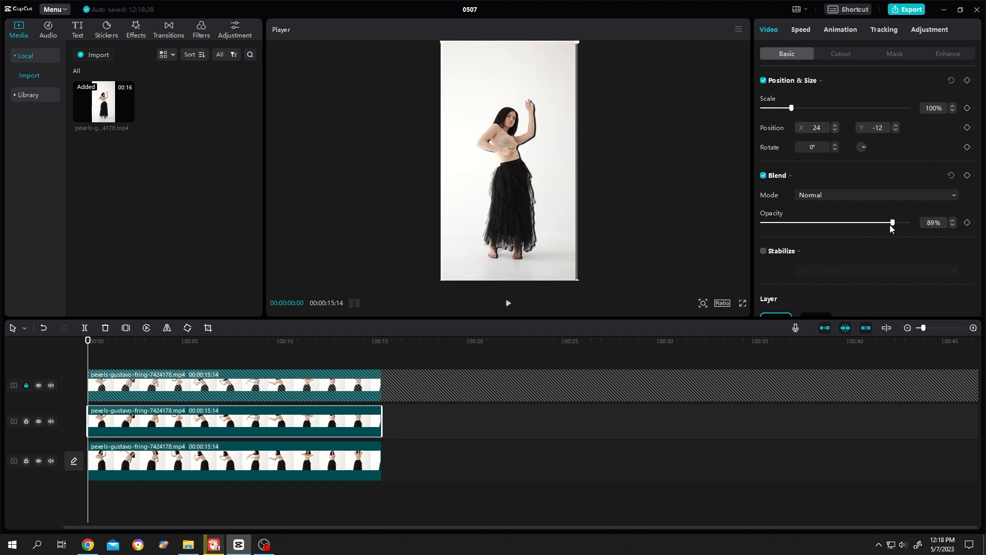
{"action": "left_click_drag", "start_coordinate": [884, 224], "coordinate": [844, 223]}
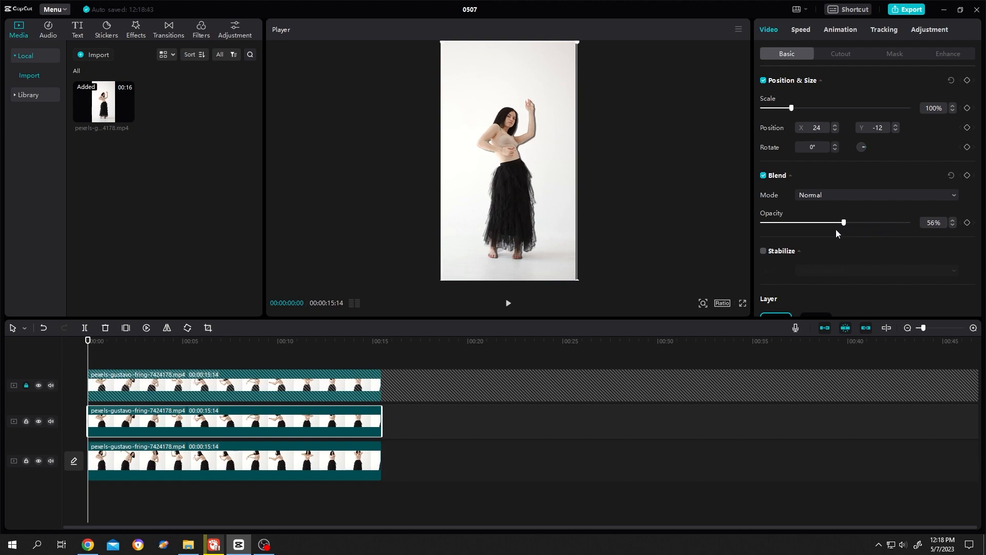
{"action": "left_click_drag", "start_coordinate": [683, 321], "coordinate": [716, 321]}
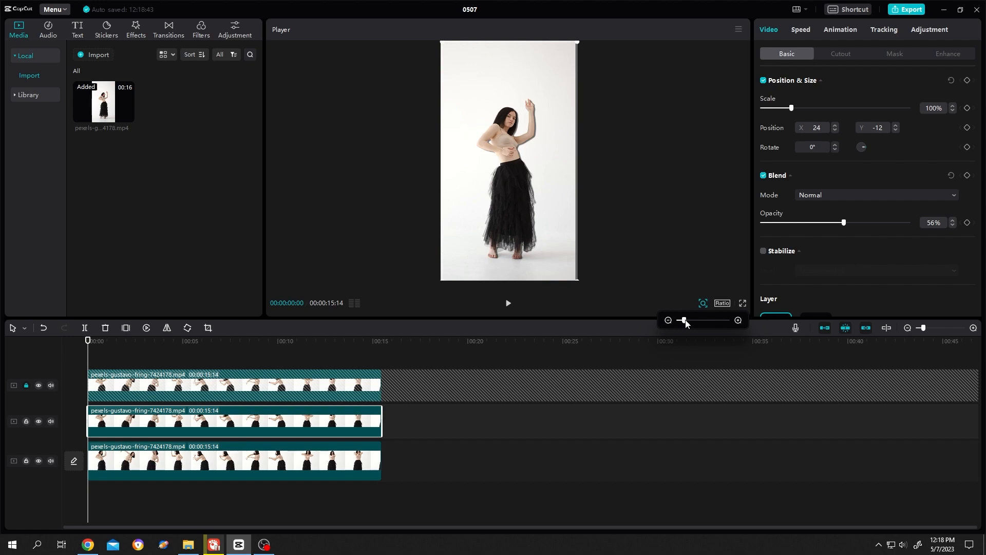
{"action": "left_click_drag", "start_coordinate": [732, 254], "coordinate": [735, 266]}
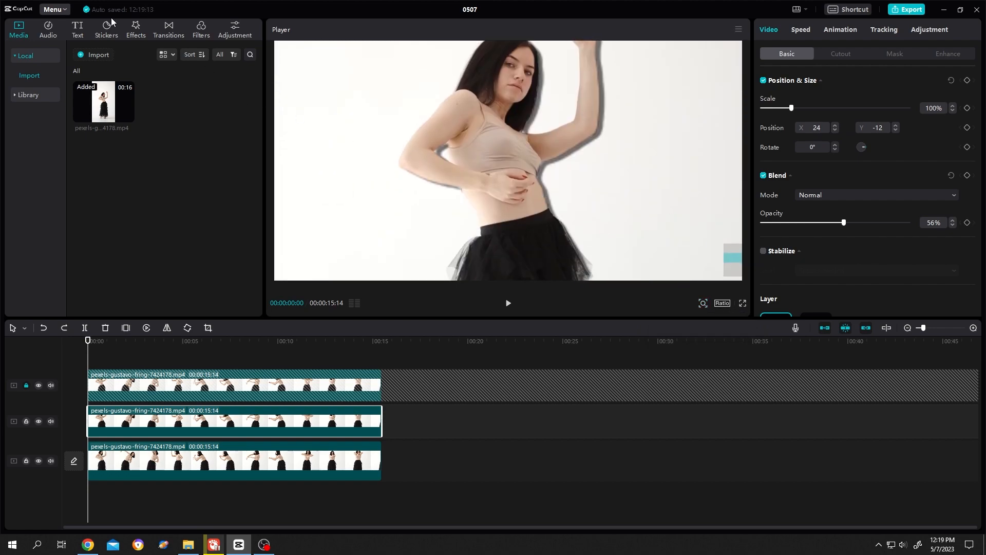
- Apply the Lens > Motion Blur effect to the silhouette clip with horizontal blur 52 and strength 85
{"action": "left_click", "coordinate": [136, 29]}
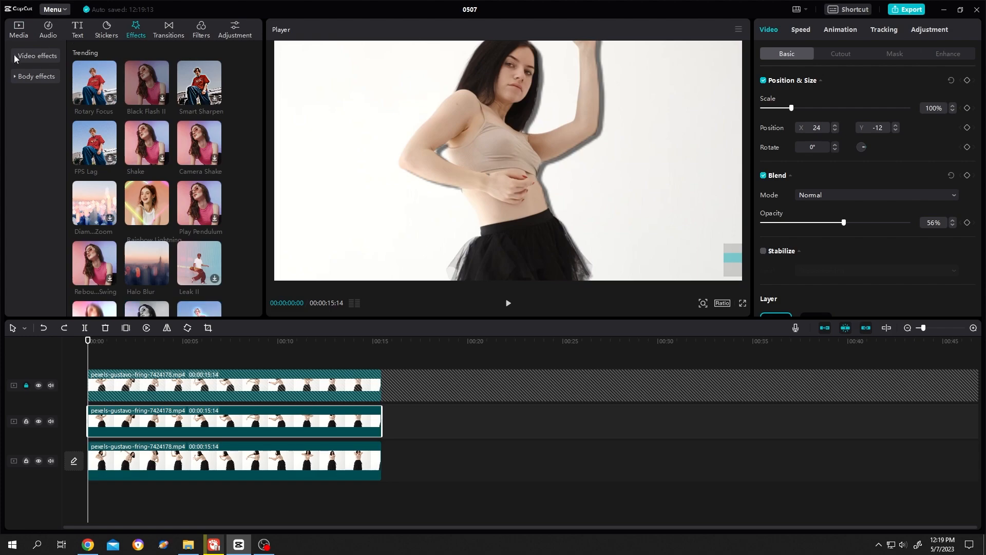
{"action": "left_click", "coordinate": [26, 111]}
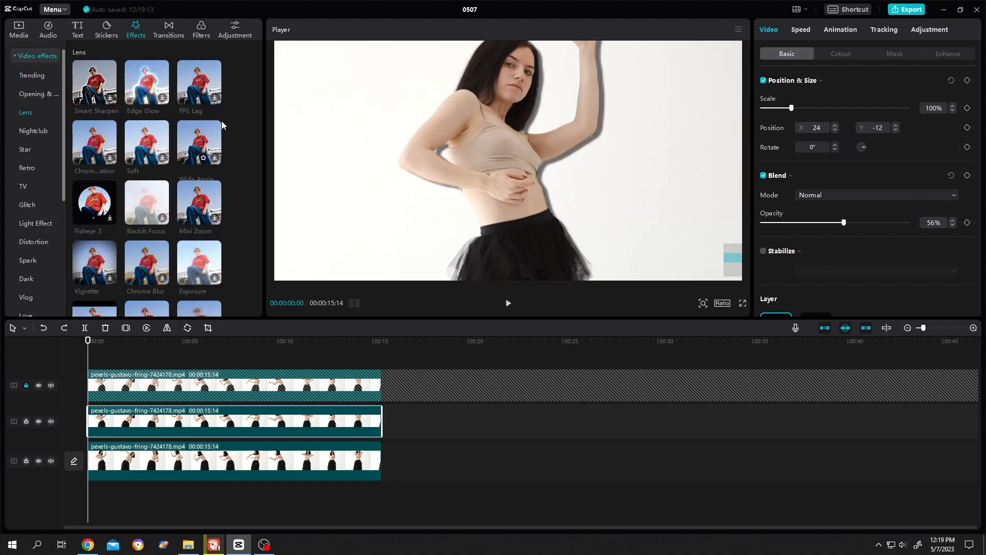
{"action": "scroll", "coordinate": [243, 120], "scroll_direction": "down", "scroll_amount": 3}
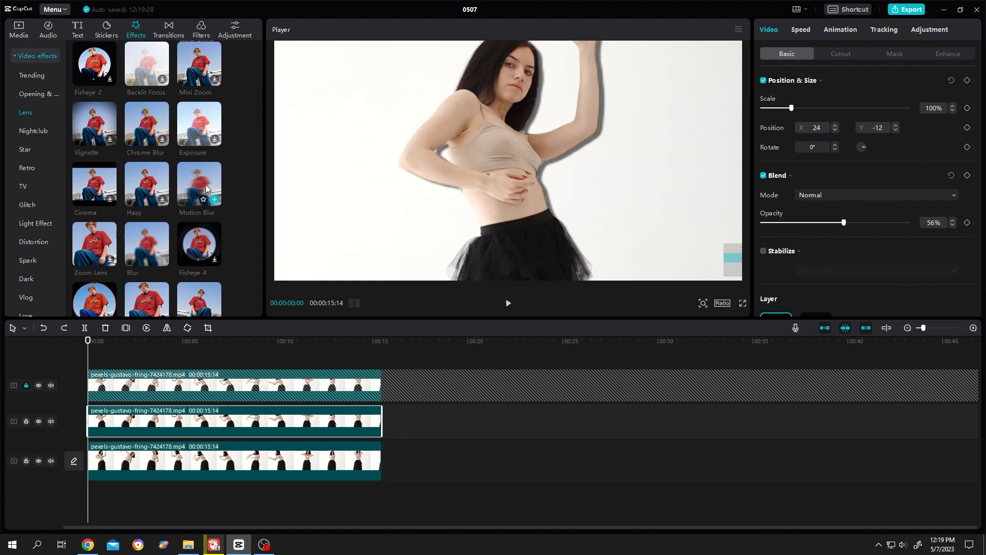
{"action": "left_click_drag", "start_coordinate": [206, 186], "coordinate": [119, 421]}
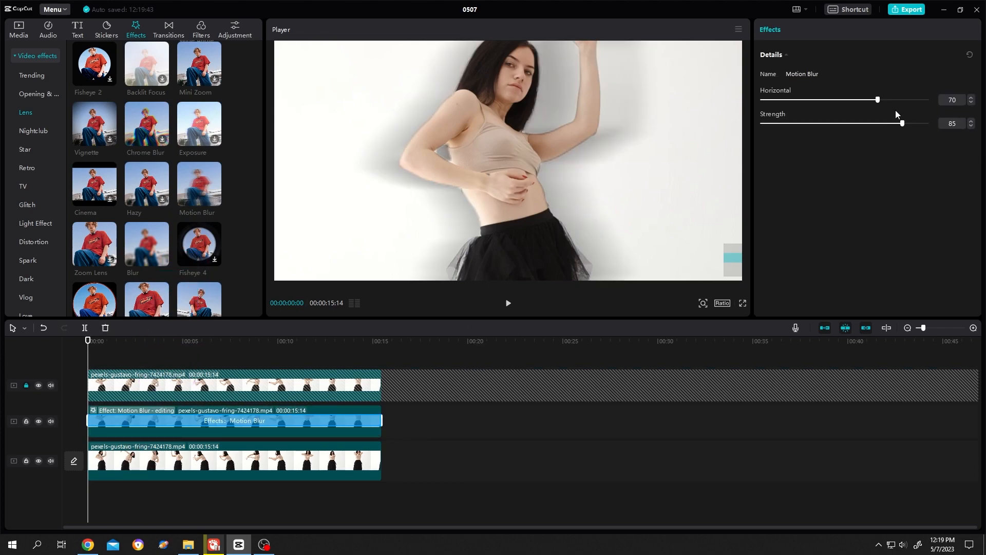
{"action": "left_click_drag", "start_coordinate": [877, 101], "coordinate": [847, 101]}
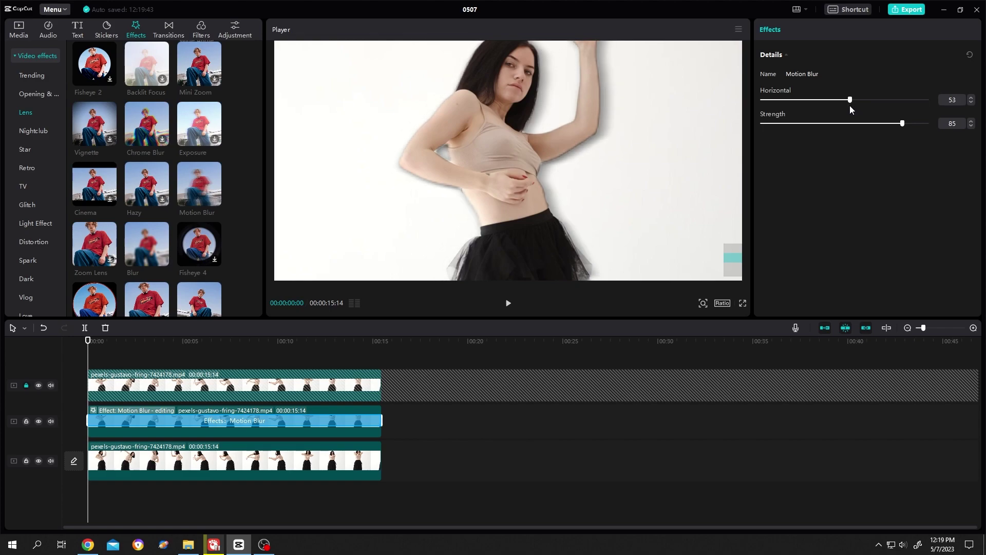
- Zoom the preview back to full frame and play the footage to review the soft offset shadow
{"action": "left_click", "coordinate": [703, 303]}
{"action": "left_click_drag", "start_coordinate": [722, 320], "coordinate": [680, 320]}
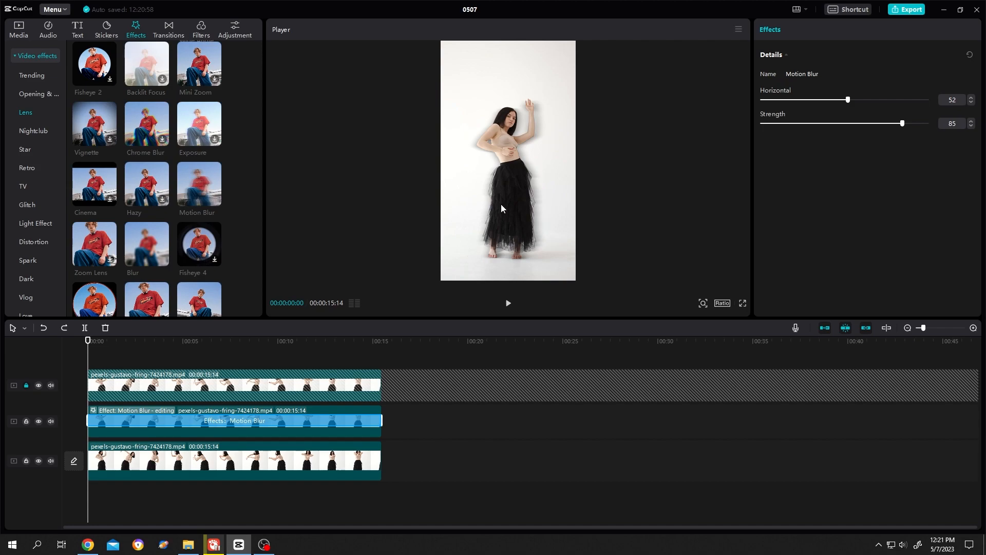
{"action": "left_click", "coordinate": [514, 199]}
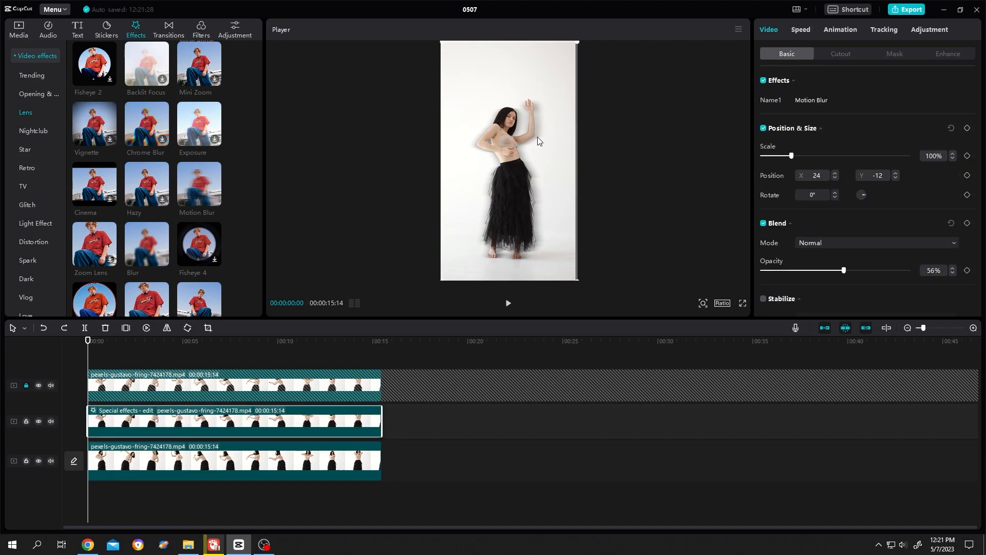
{"action": "mouse_move", "coordinate": [537, 136]}
{"action": "left_mouse_down"}
{"action": "mouse_move", "coordinate": [548, 144]}
{"action": "mouse_move", "coordinate": [538, 143]}
{"action": "left_mouse_up"}
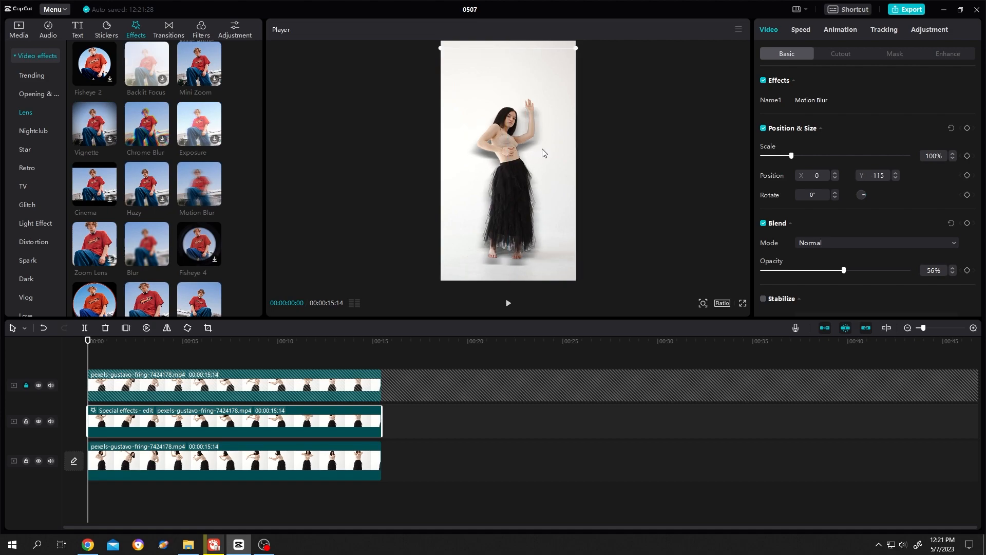
{"action": "left_click", "coordinate": [509, 303]}
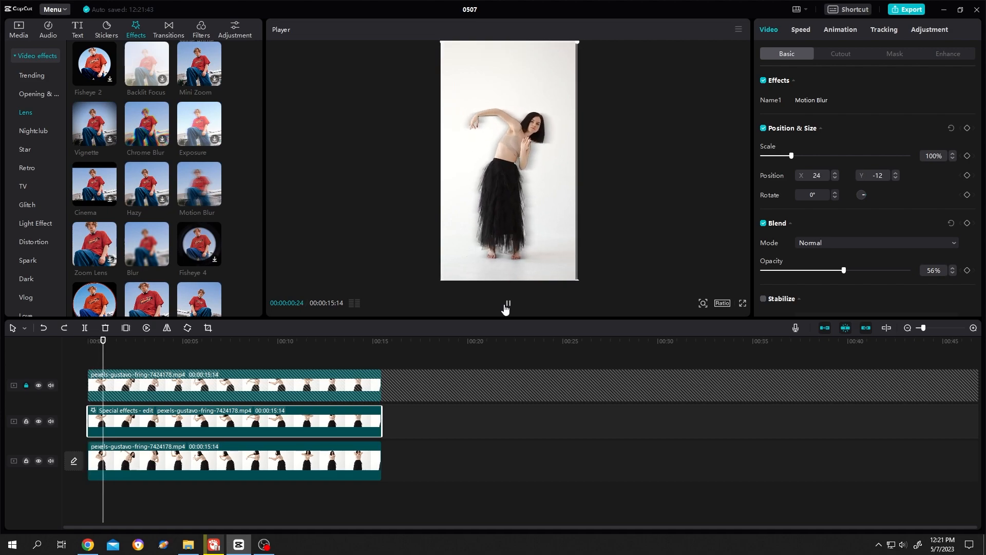